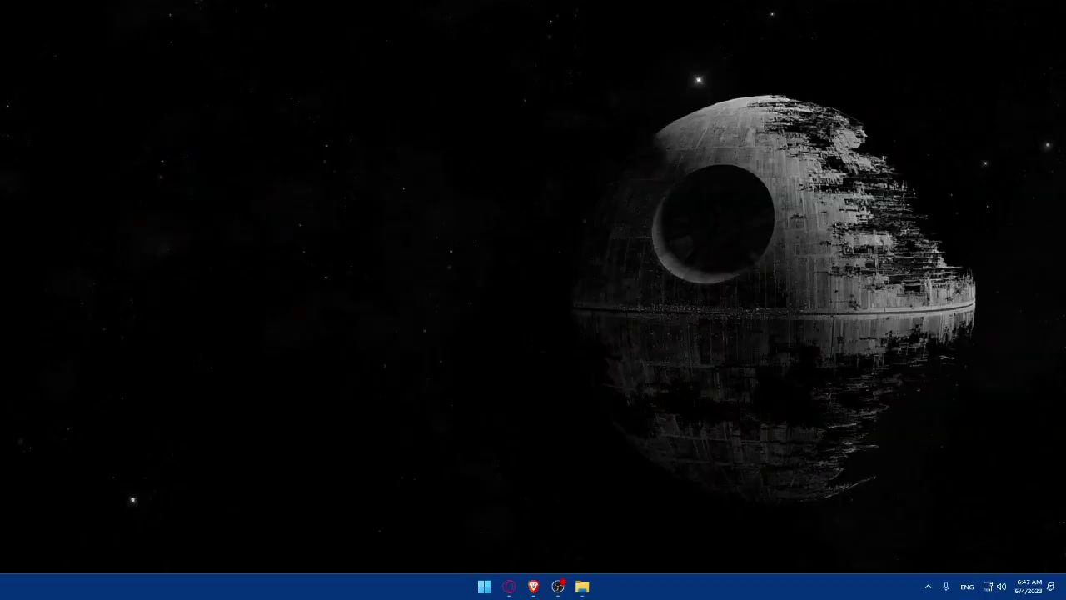
Step: Switch to the Brave browser and enter joomla.org as the address in the empty tab
{"action": "left_click", "coordinate": [534, 587]}
{"action": "left_click", "coordinate": [534, 587]}
{"action": "left_click", "coordinate": [534, 587]}
{"action": "left_click", "coordinate": [116, 9]}
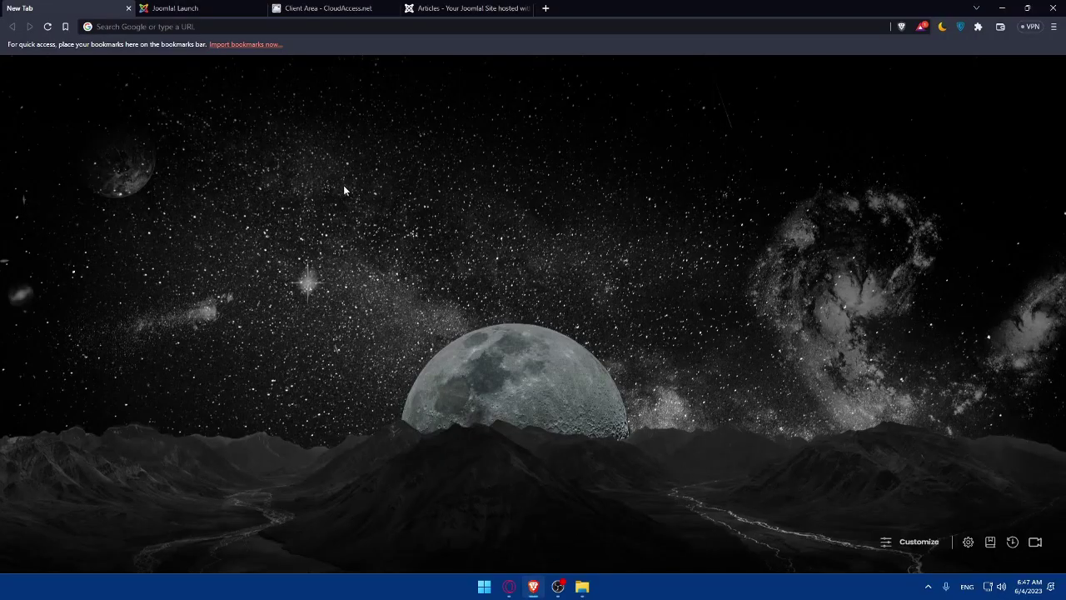
{"action": "left_click", "coordinate": [164, 27]}
{"action": "type", "text": "jooma"}
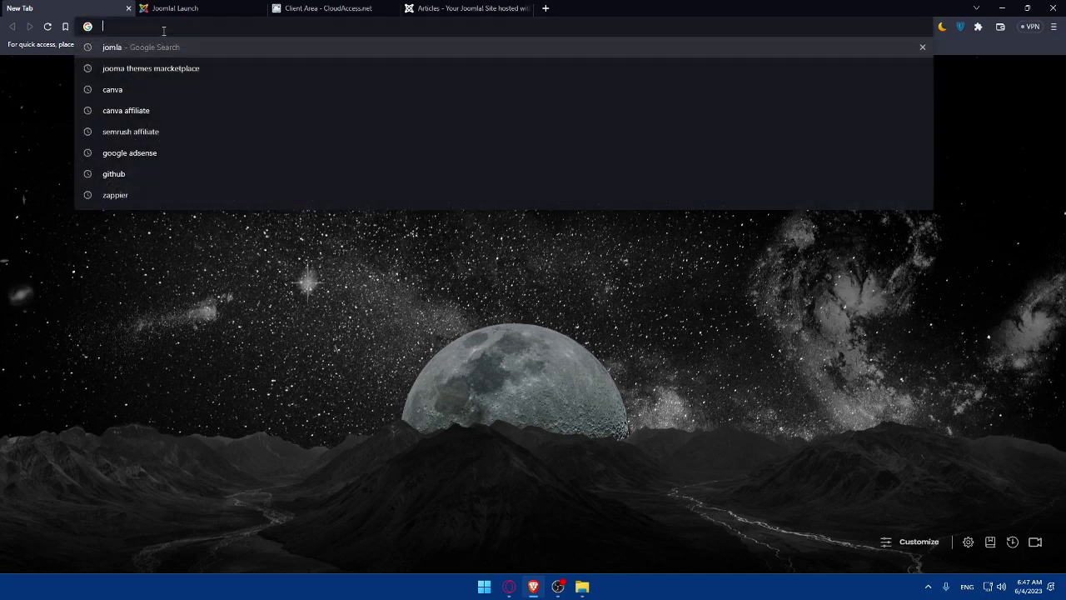
{"action": "key", "text": "BackSpace"}
{"action": "key", "text": "BackSpace"}
{"action": "type", "text": "la.co"}
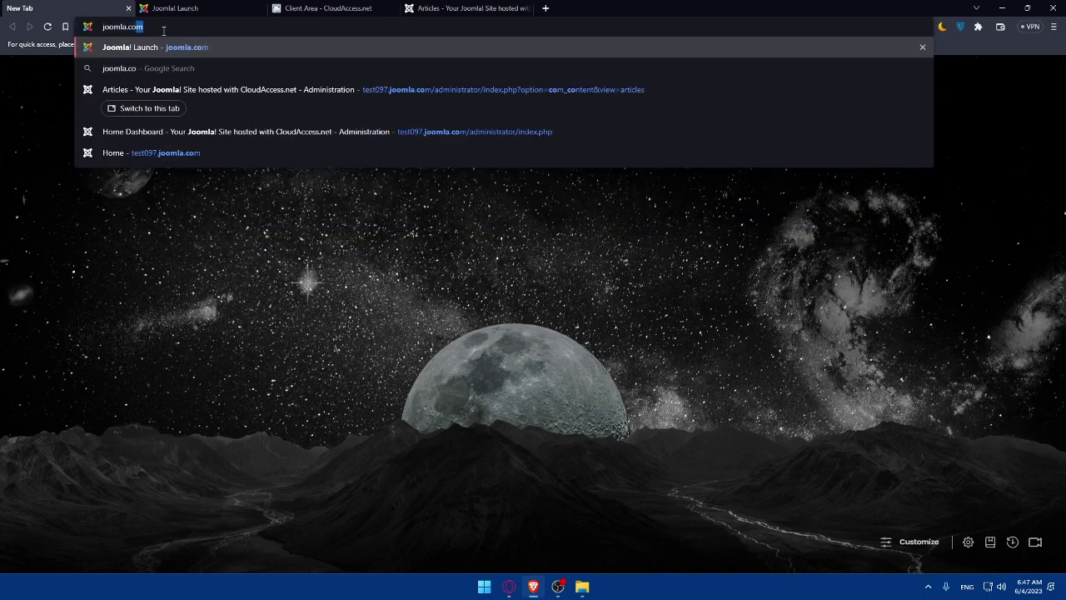
{"action": "key", "text": "BackSpace"}
{"action": "key", "text": "BackSpace"}
{"action": "type", "text": "org"}
{"action": "left_click", "coordinate": [185, 265]}
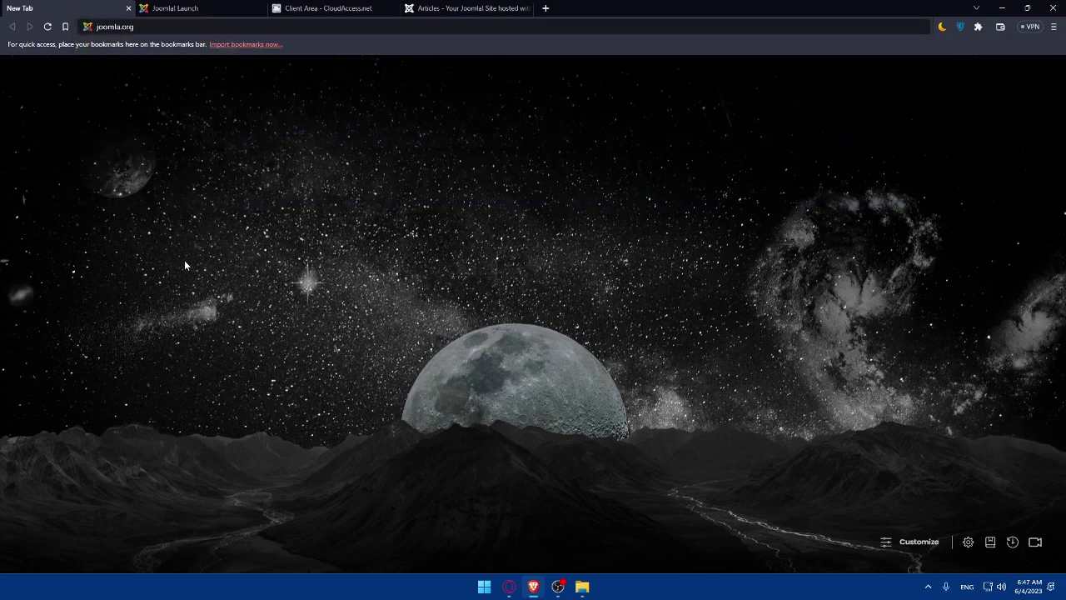
{"action": "left_click", "coordinate": [108, 27]}
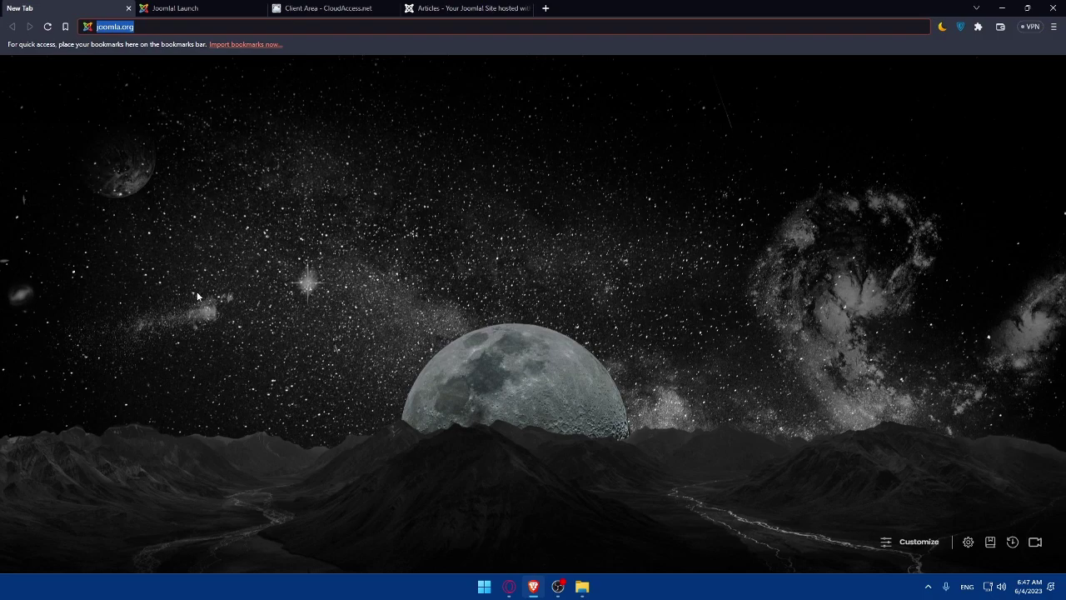
Step: Go to the Joomla! Launch page and try to launch a site with the website name hello
{"action": "key", "text": "ctrl+Tab"}
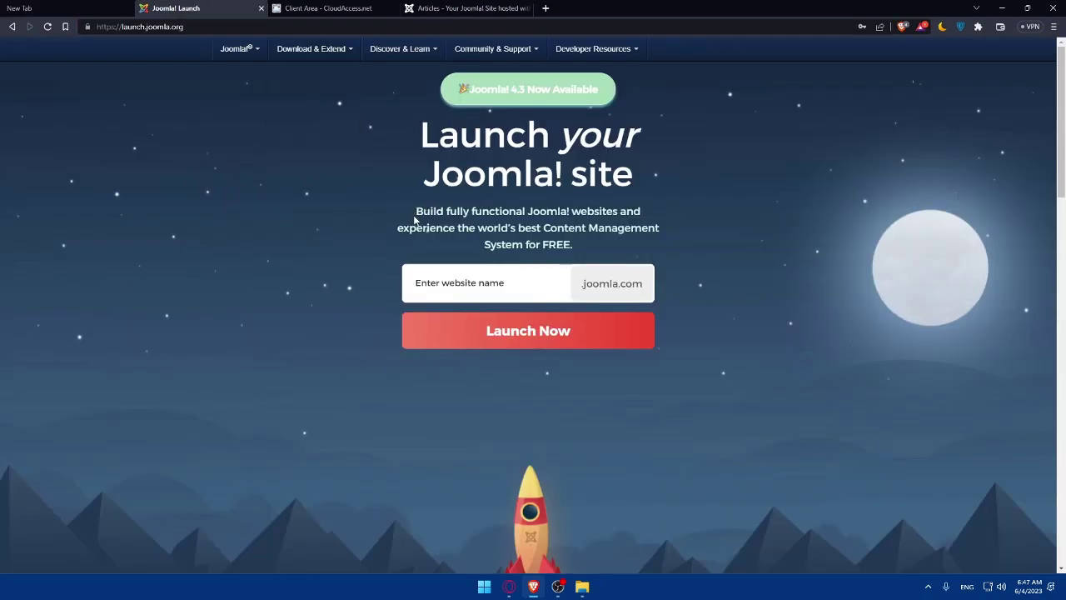
{"action": "left_click", "coordinate": [457, 295]}
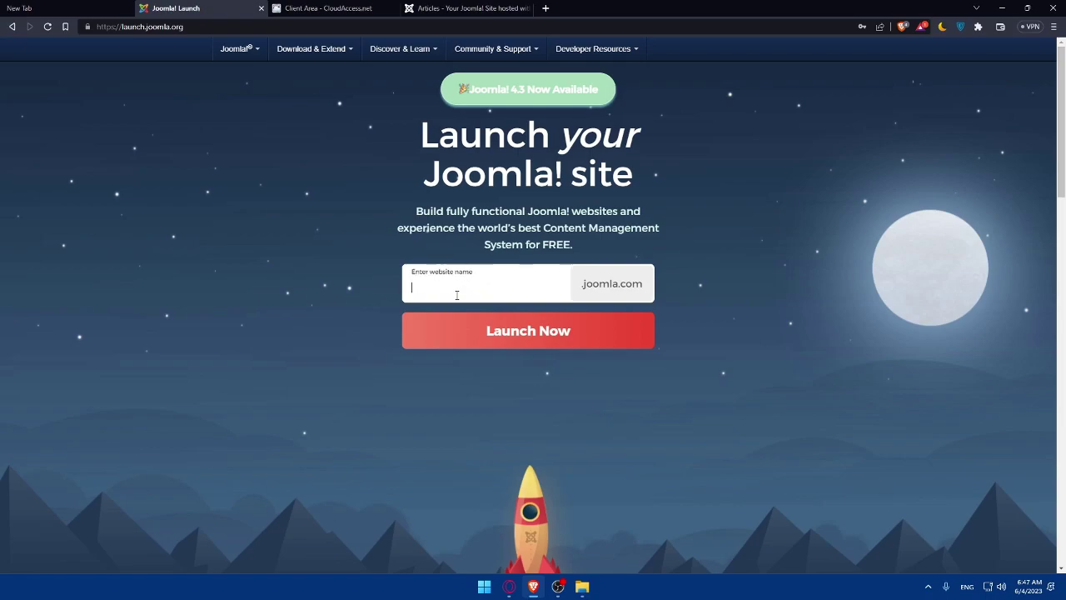
{"action": "type", "text": "hellow"}
{"action": "left_click", "coordinate": [518, 340]}
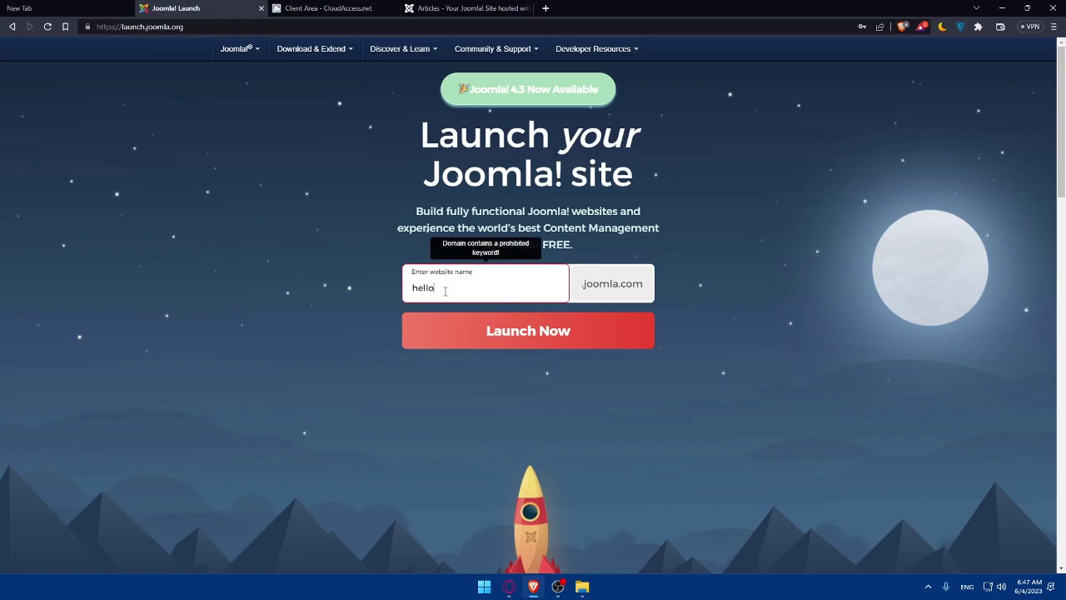
Step: Try test as the website name instead, and clear the name
{"action": "left_click_drag", "start_coordinate": [445, 291], "coordinate": [371, 292]}
{"action": "type", "text": "test"}
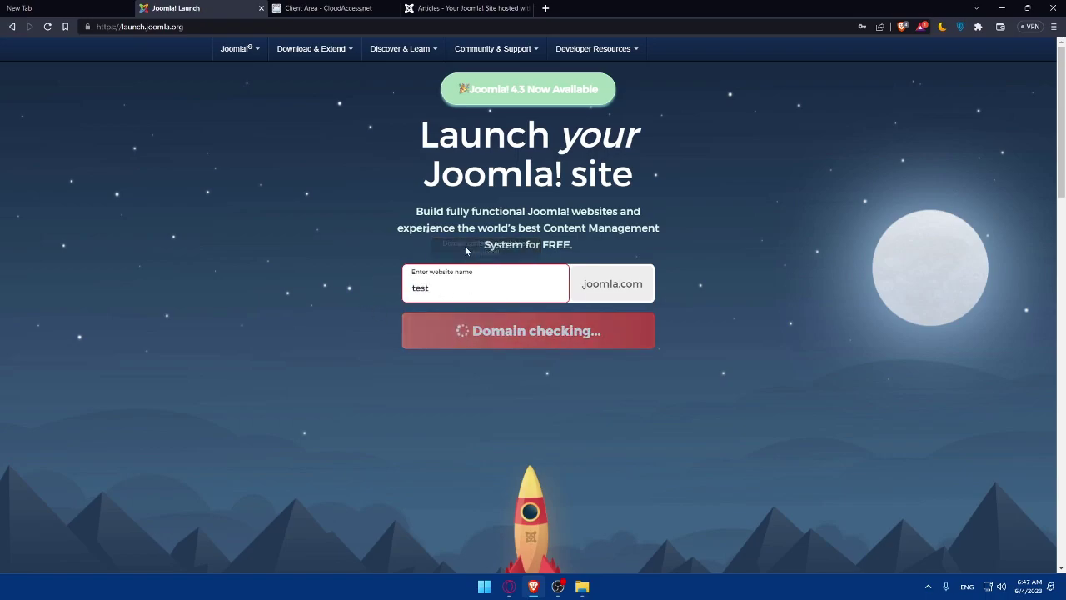
{"action": "left_click_drag", "start_coordinate": [473, 284], "coordinate": [372, 288]}
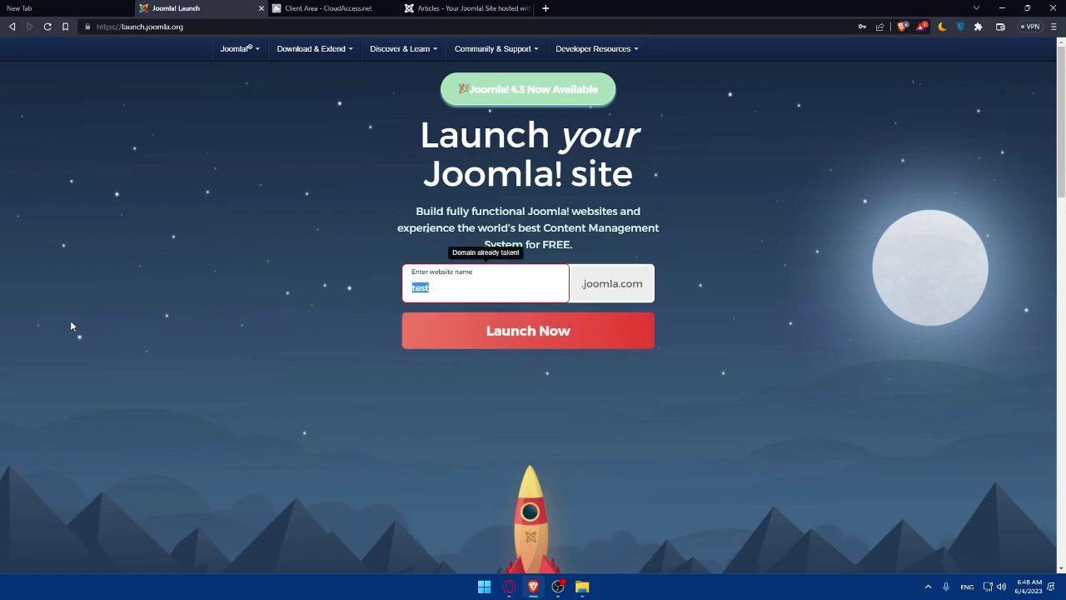
{"action": "key", "text": "BackSpace"}
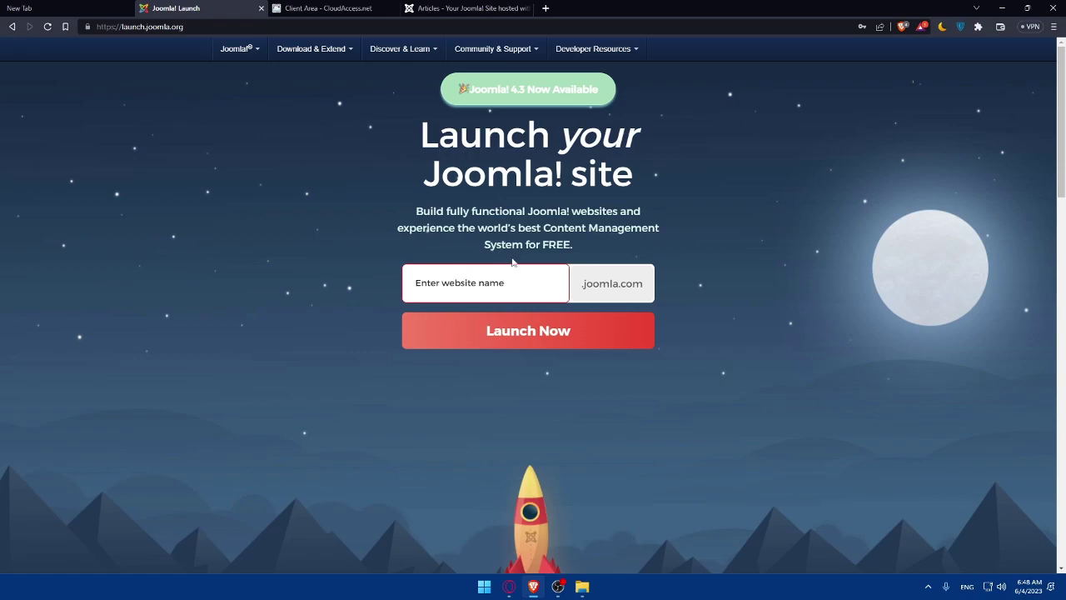
Step: Enter test81651987 as the website name and launch the site to reach the account registration form
{"action": "left_click", "coordinate": [481, 282]}
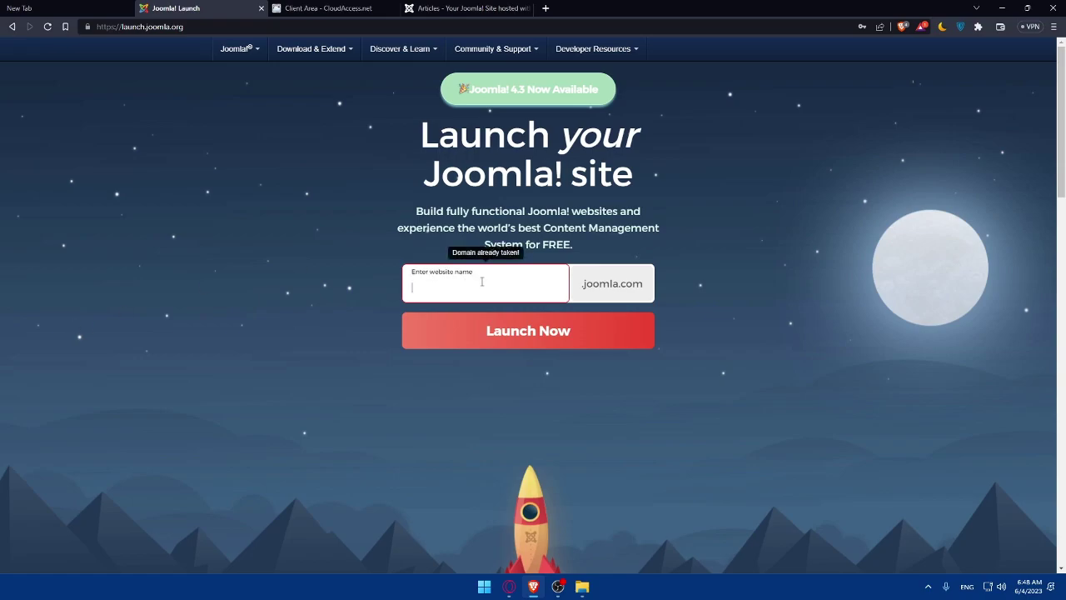
{"action": "type", "text": "test81651987"}
{"action": "left_click_drag", "start_coordinate": [473, 287], "coordinate": [279, 296]}
{"action": "left_click", "coordinate": [289, 383]}
{"action": "left_click_drag", "start_coordinate": [412, 288], "coordinate": [569, 285]}
{"action": "left_click_drag", "start_coordinate": [650, 285], "coordinate": [355, 293]}
{"action": "left_click", "coordinate": [350, 292]}
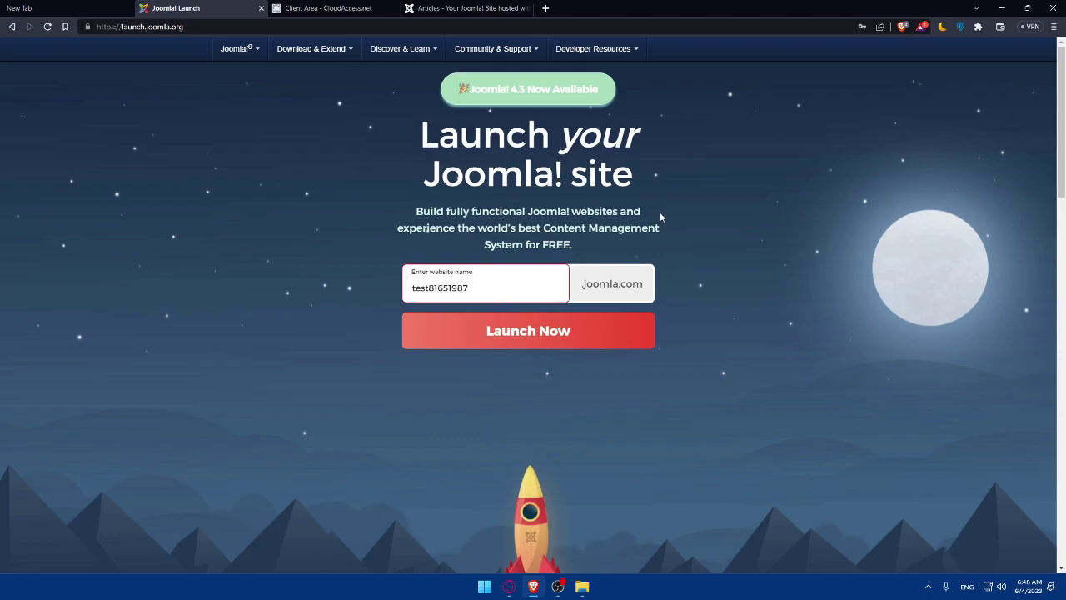
{"action": "left_click", "coordinate": [508, 342]}
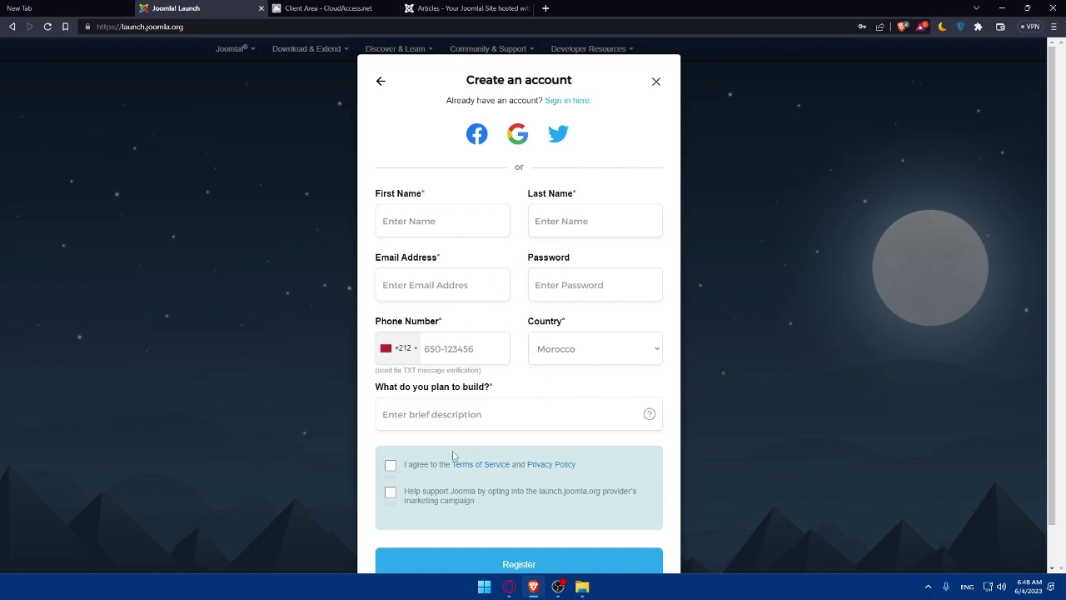
Step: Try the marketing campaign opt-in on the account registration form and close the form without registering
{"action": "left_click", "coordinate": [391, 496]}
{"action": "left_click", "coordinate": [390, 495]}
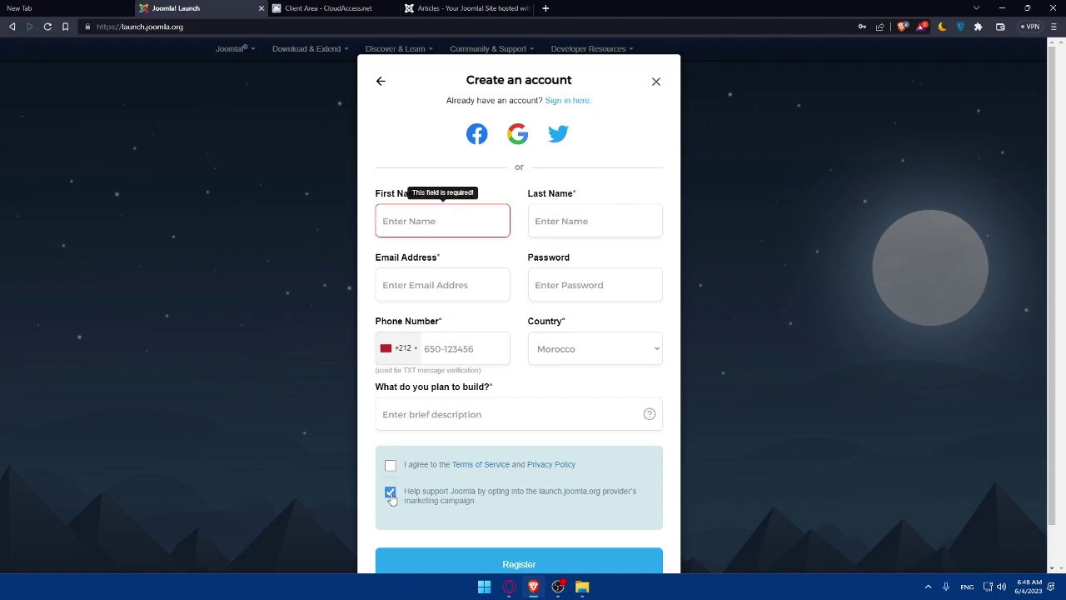
{"action": "left_click", "coordinate": [234, 421]}
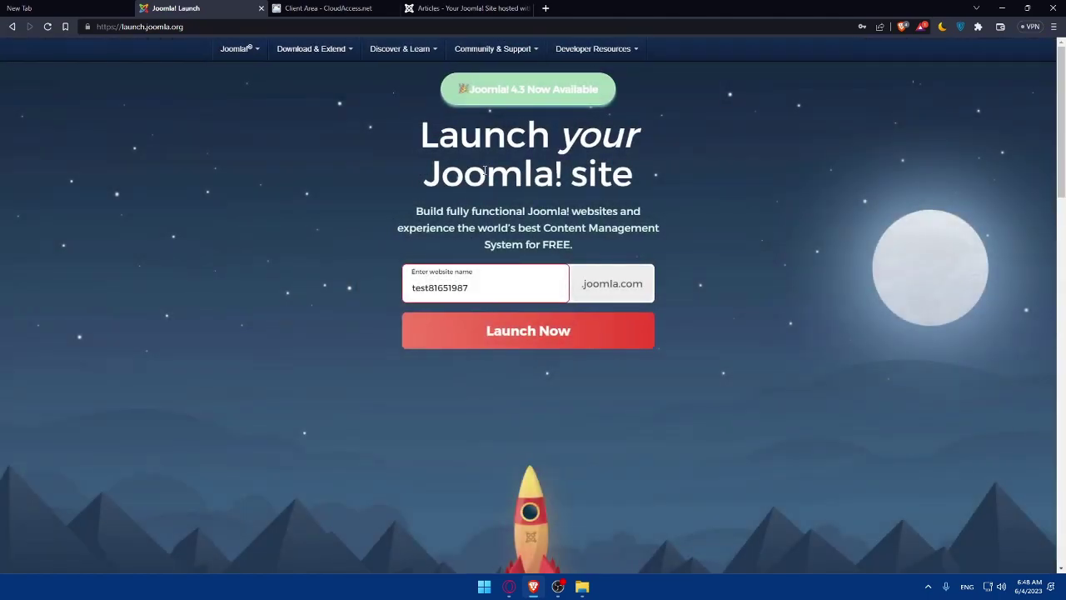
{"action": "left_click", "coordinate": [525, 328]}
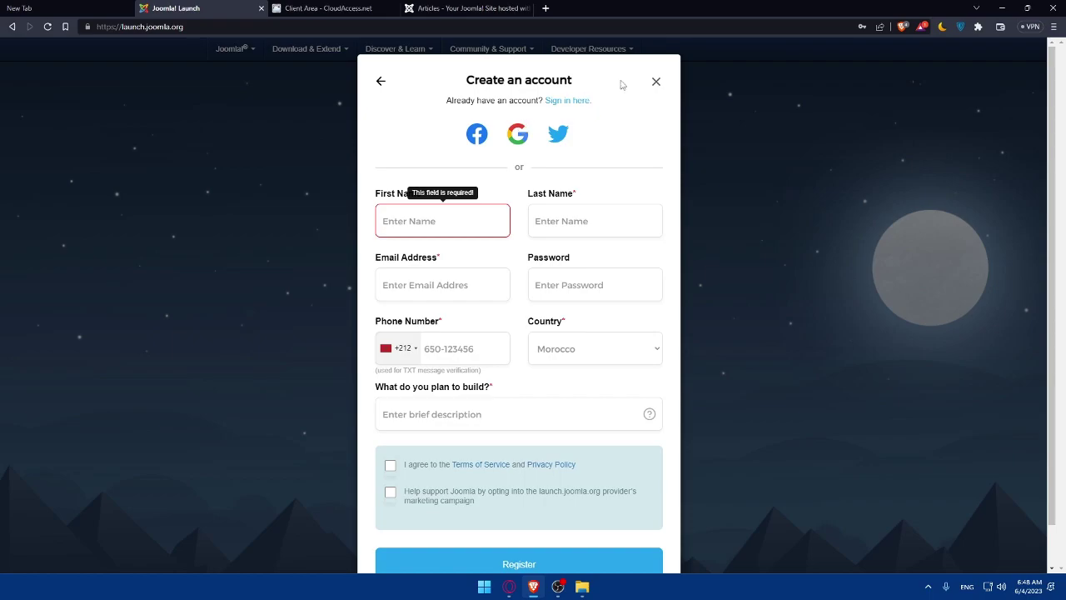
{"action": "left_click", "coordinate": [656, 81]}
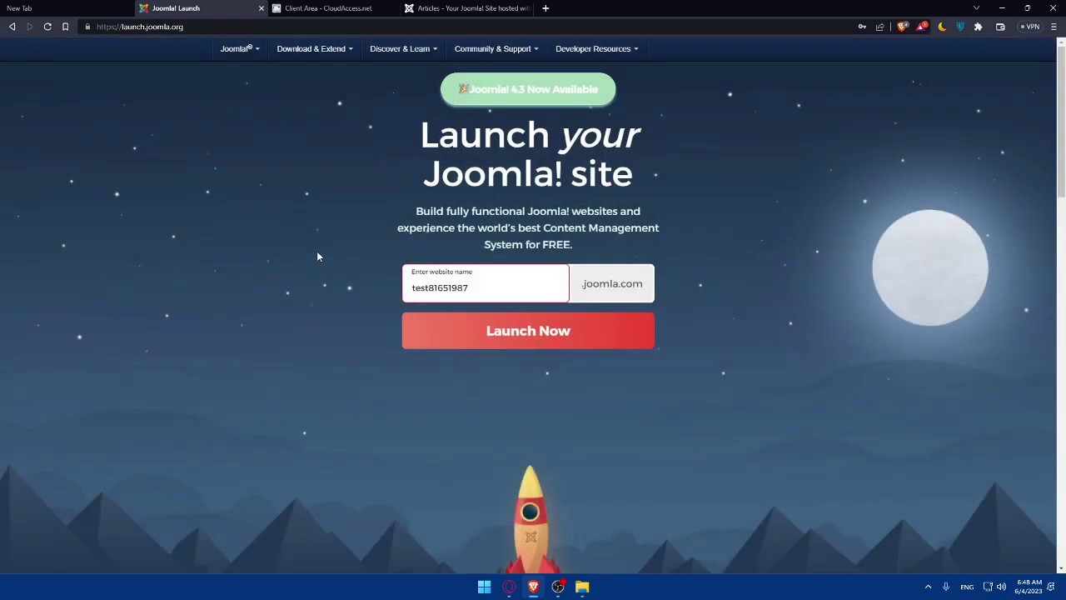
Step: In the CloudAccess.net client area, manage the test097.joomla.com site and open its application overview
{"action": "left_click", "coordinate": [327, 9]}
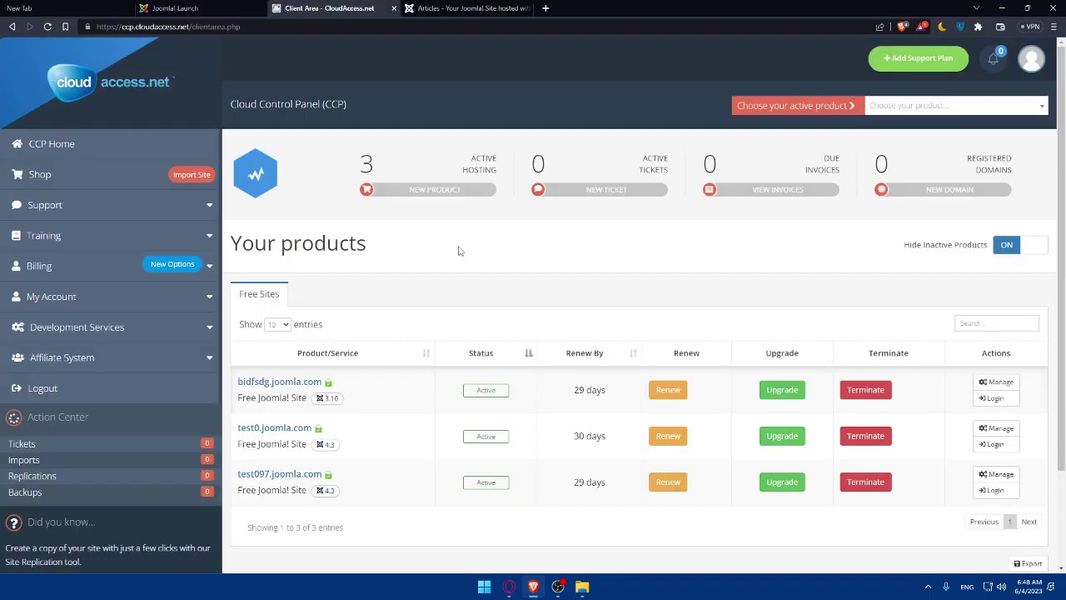
{"action": "scroll", "coordinate": [458, 250], "scroll_direction": "down", "scroll_amount": 3}
{"action": "scroll", "coordinate": [456, 256], "scroll_direction": "up", "scroll_amount": 3}
{"action": "scroll", "coordinate": [428, 257], "scroll_direction": "down", "scroll_amount": 3}
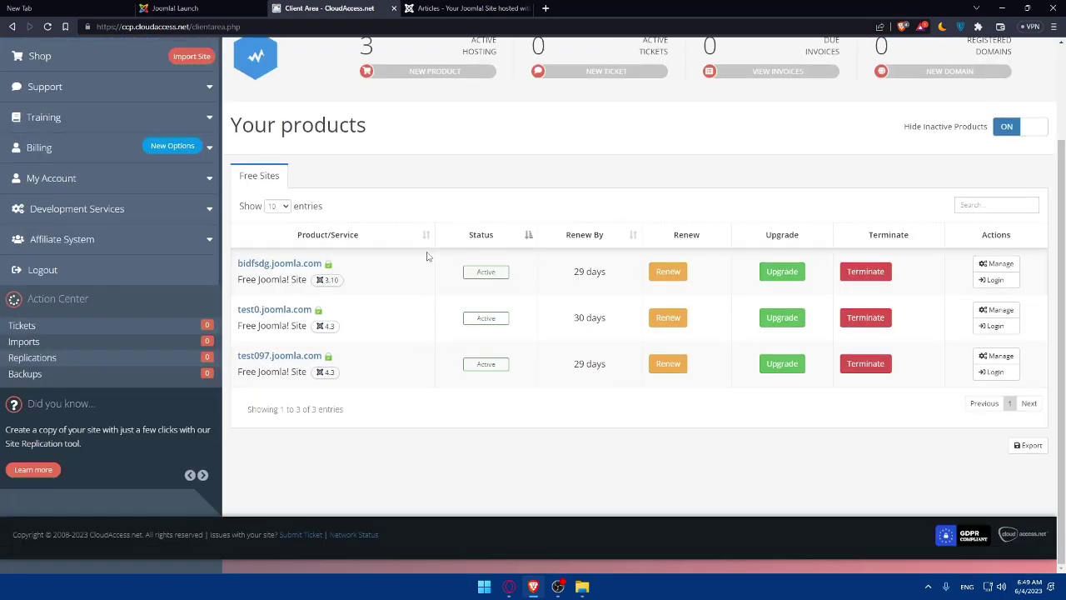
{"action": "scroll", "coordinate": [435, 254], "scroll_direction": "up", "scroll_amount": 3}
{"action": "scroll", "coordinate": [443, 309], "scroll_direction": "down", "scroll_amount": 3}
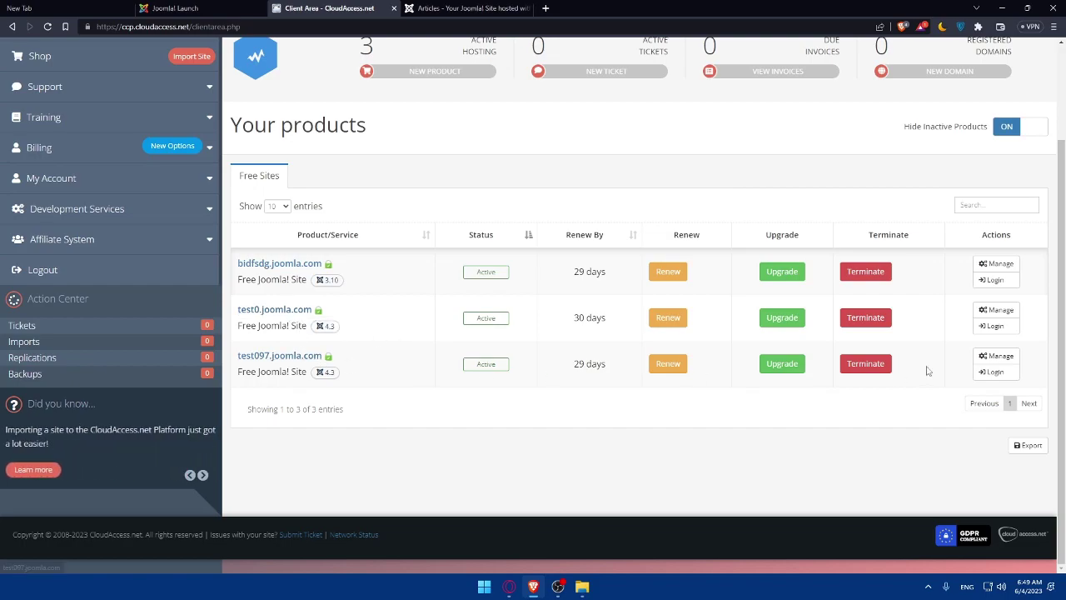
{"action": "left_click", "coordinate": [992, 360]}
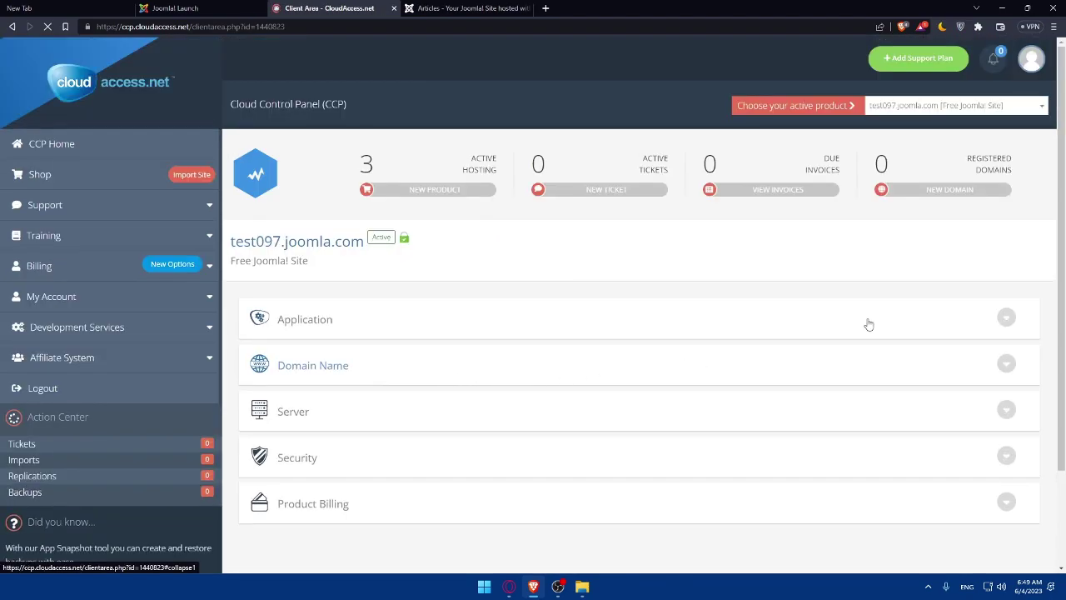
{"action": "scroll", "coordinate": [698, 289], "scroll_direction": "down", "scroll_amount": 1}
{"action": "left_click", "coordinate": [1005, 226]}
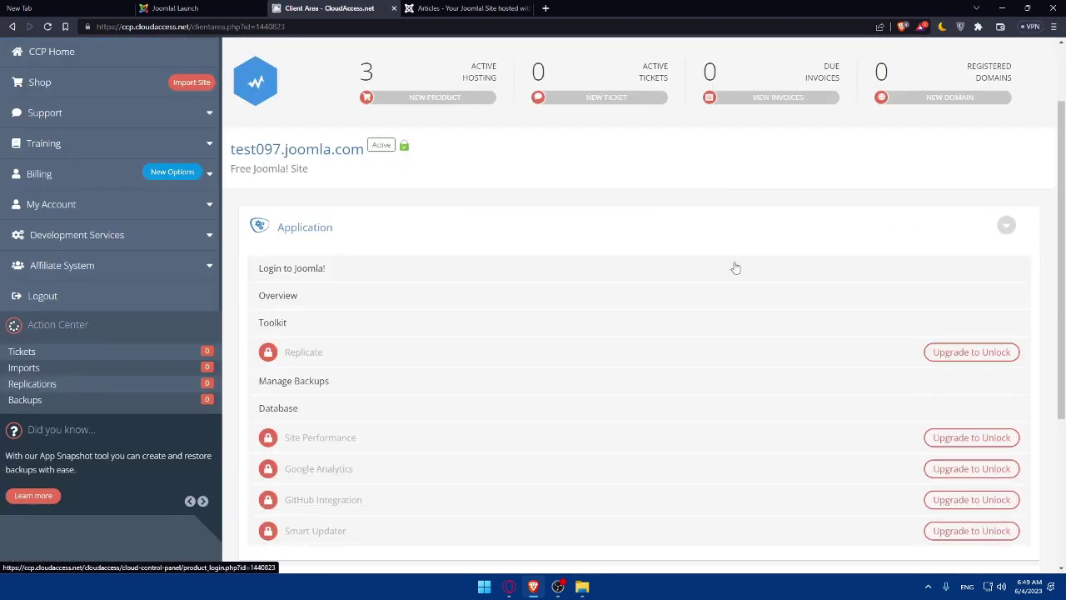
{"action": "left_click", "coordinate": [371, 302]}
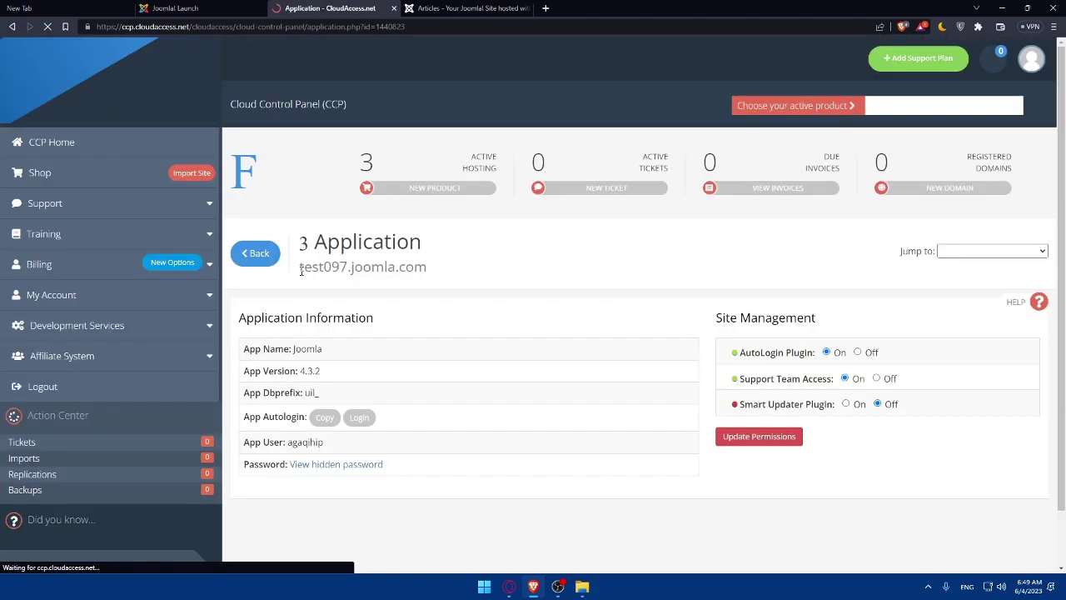
Step: Switch to the test097 site's Joomla administration, open the home dashboard and look through its sections
{"action": "left_click", "coordinate": [467, 8]}
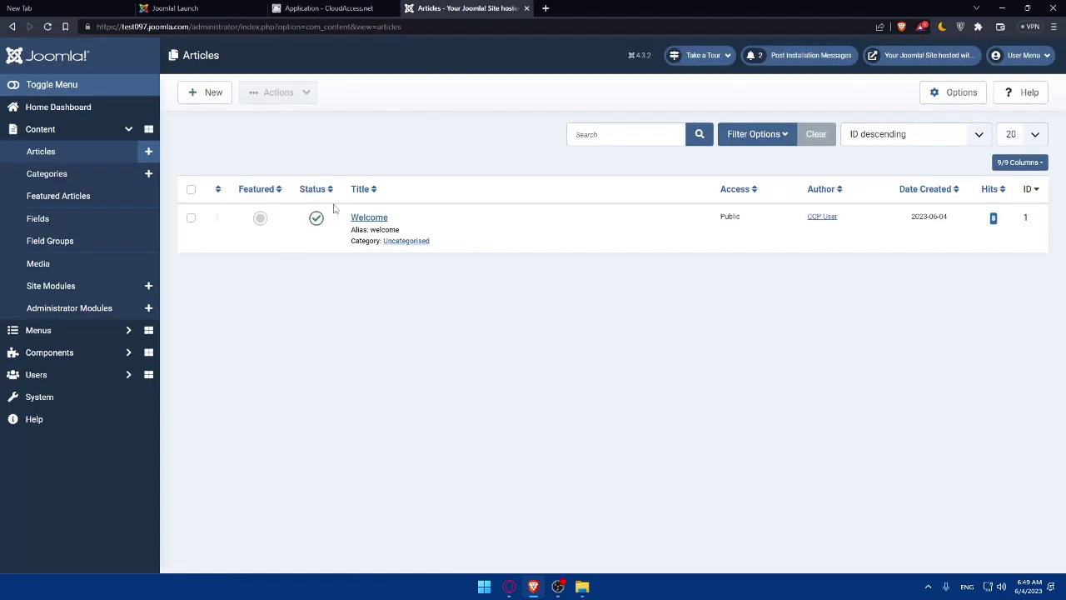
{"action": "left_click", "coordinate": [83, 112]}
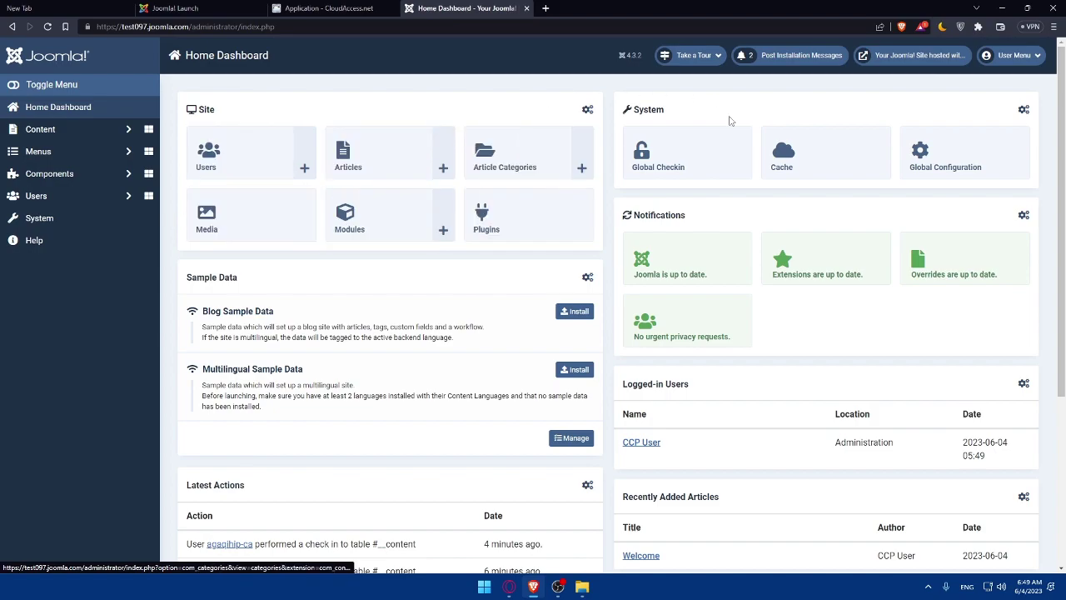
{"action": "scroll", "coordinate": [583, 166], "scroll_direction": "down", "scroll_amount": 1}
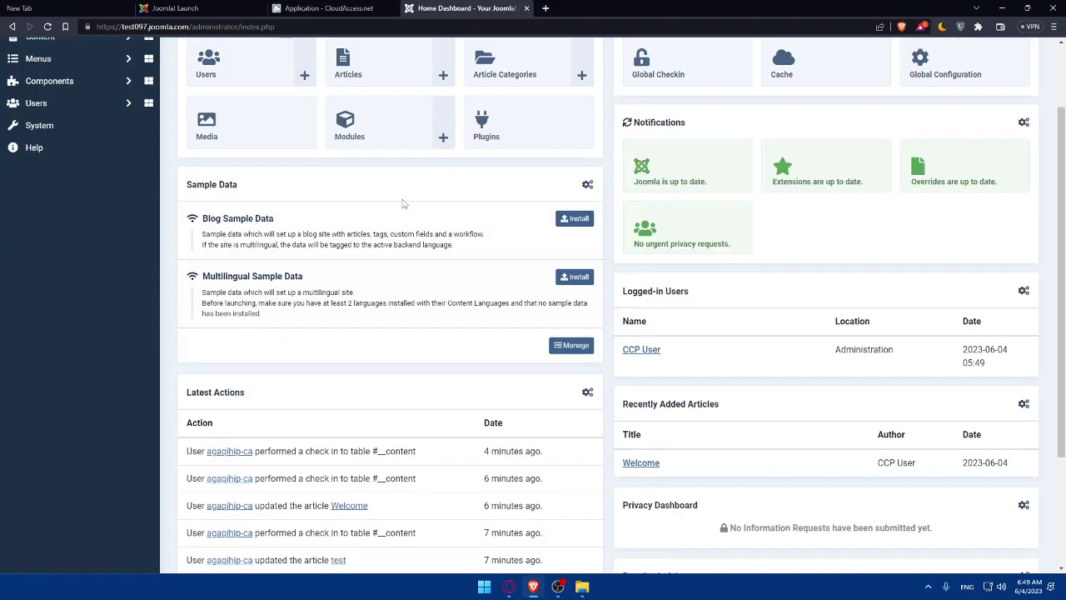
{"action": "scroll", "coordinate": [421, 204], "scroll_direction": "down", "scroll_amount": 2}
{"action": "scroll", "coordinate": [409, 231], "scroll_direction": "up", "scroll_amount": 3}
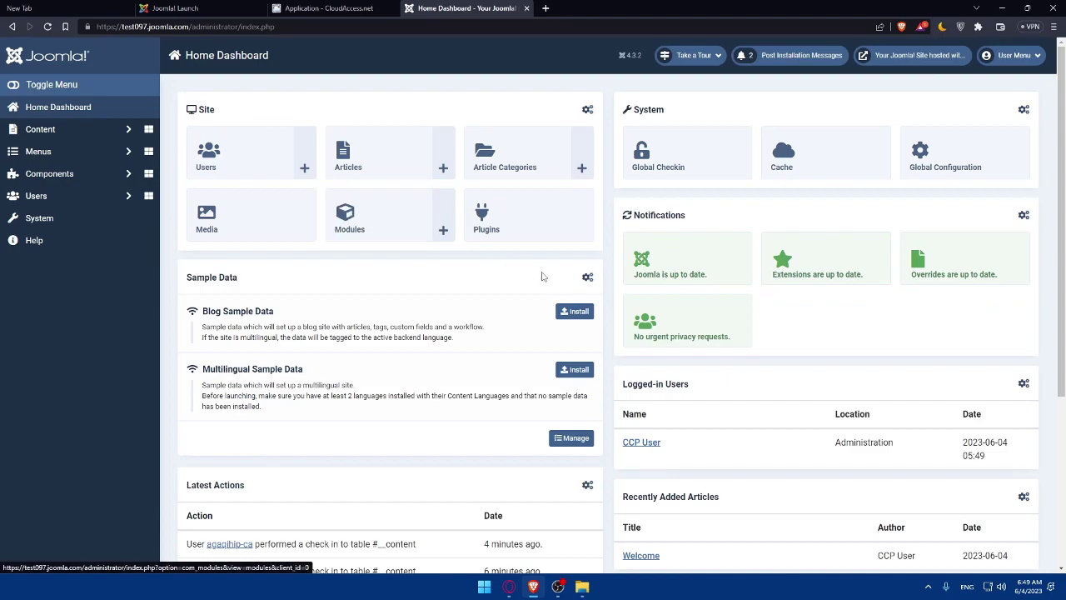
Step: Return from the application overview to the client area and open the public test097.joomla.com site
{"action": "left_click", "coordinate": [292, 7]}
{"action": "scroll", "coordinate": [515, 201], "scroll_direction": "down", "scroll_amount": 2}
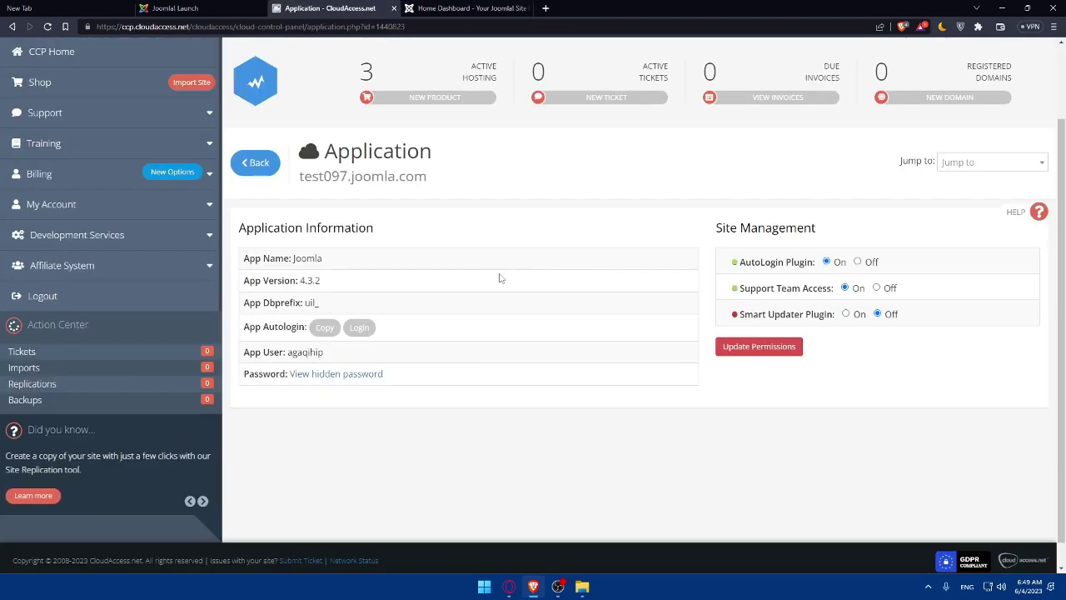
{"action": "scroll", "coordinate": [499, 278], "scroll_direction": "up", "scroll_amount": 2}
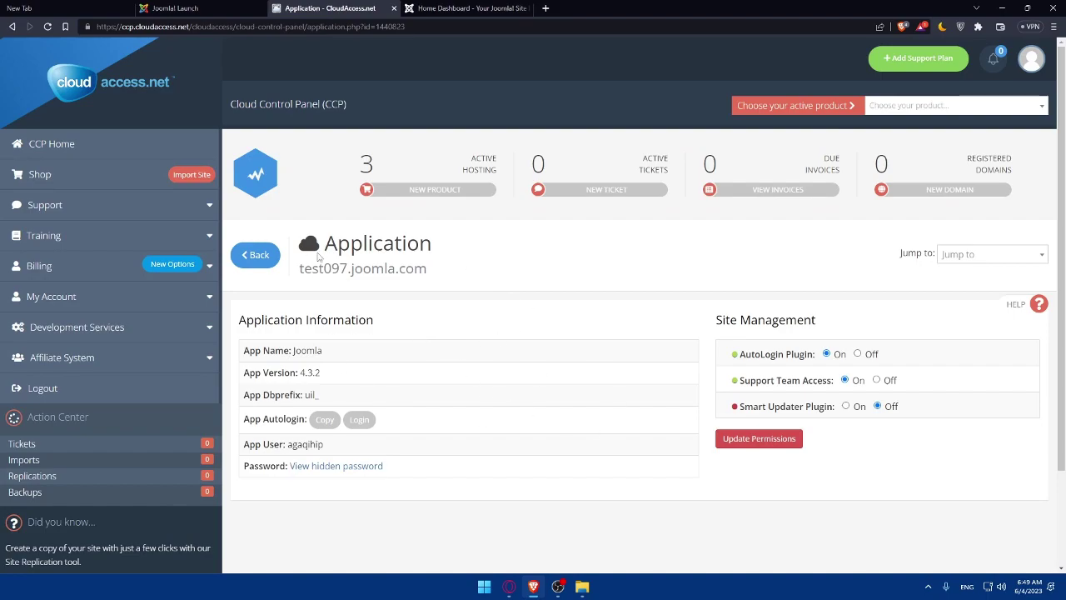
{"action": "left_click", "coordinate": [256, 254]}
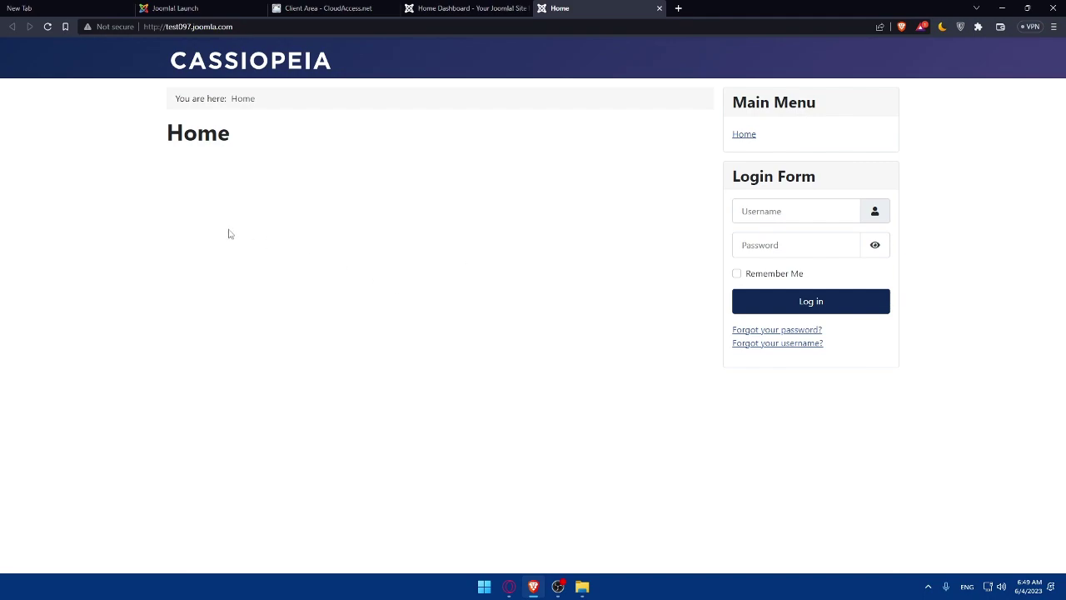
Step: Compare the administration dashboard with the public Home page, and close the public site's page
{"action": "left_click", "coordinate": [483, 7]}
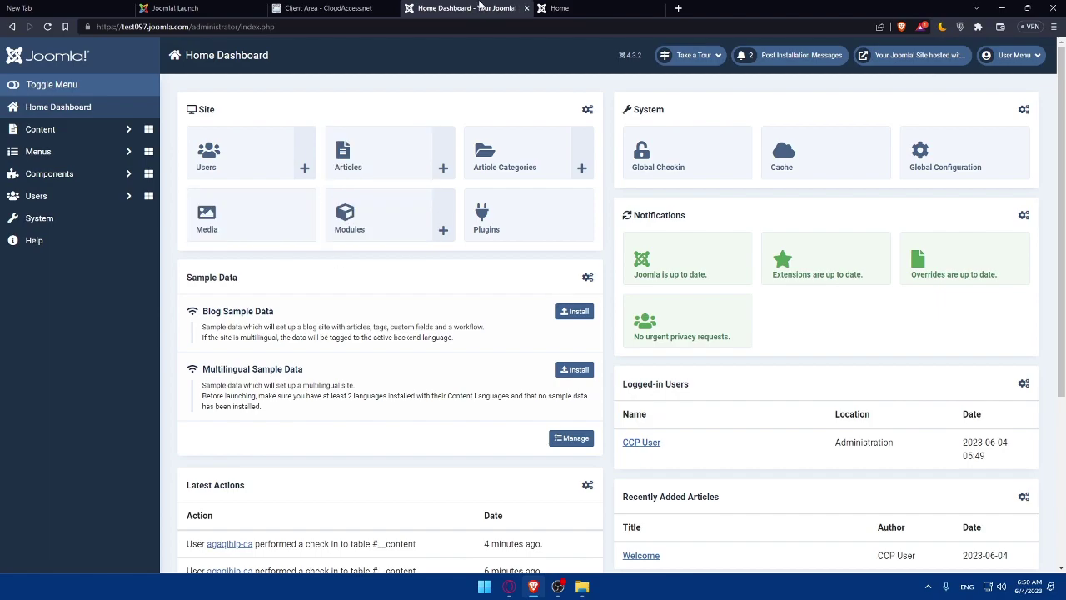
{"action": "left_click", "coordinate": [583, 7]}
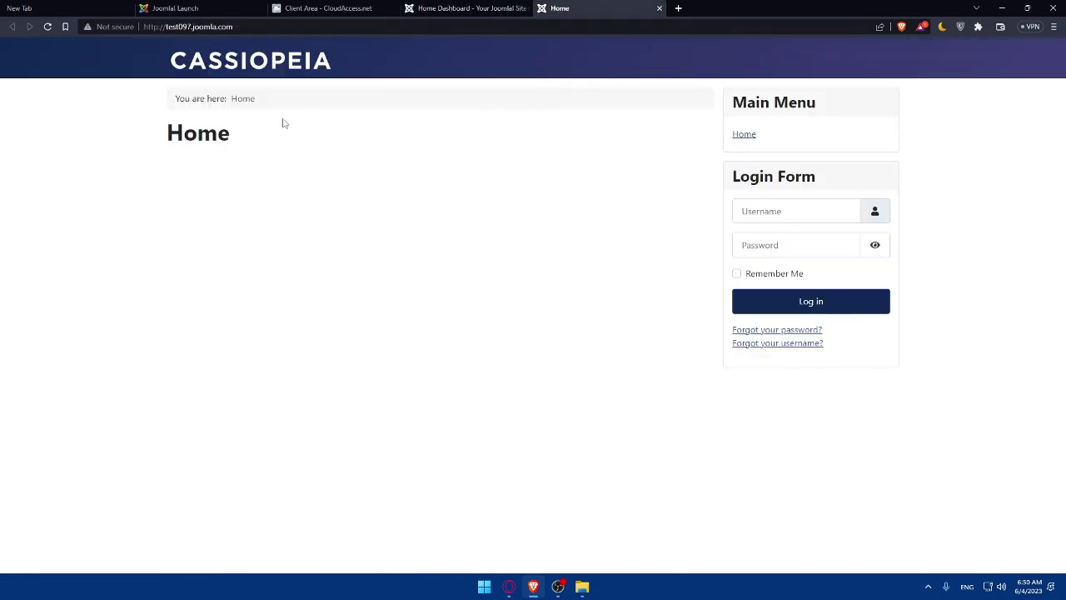
{"action": "double_click", "coordinate": [240, 142]}
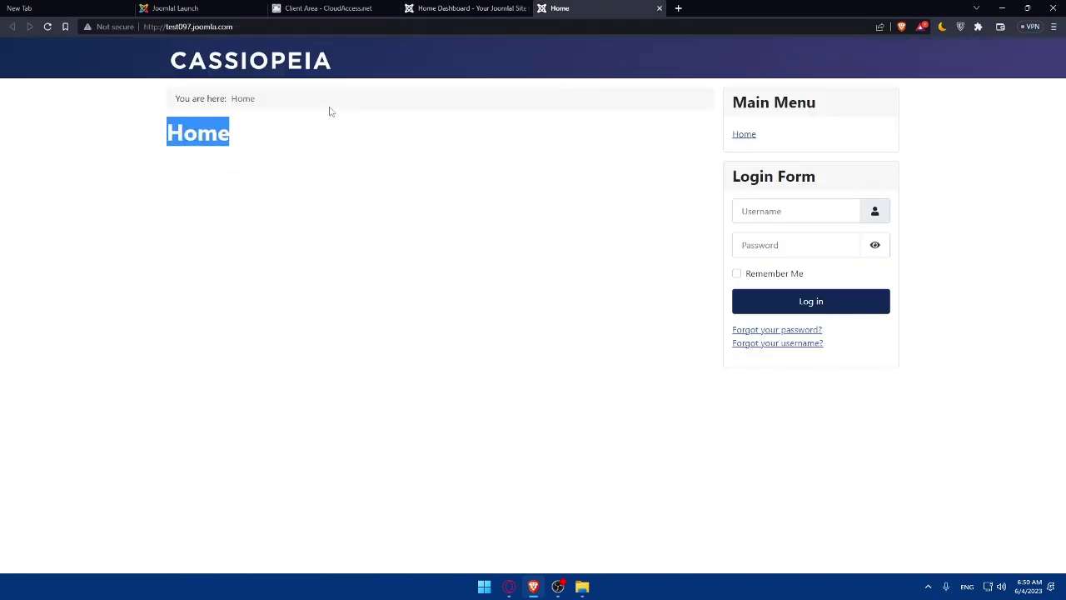
{"action": "left_click", "coordinate": [660, 9]}
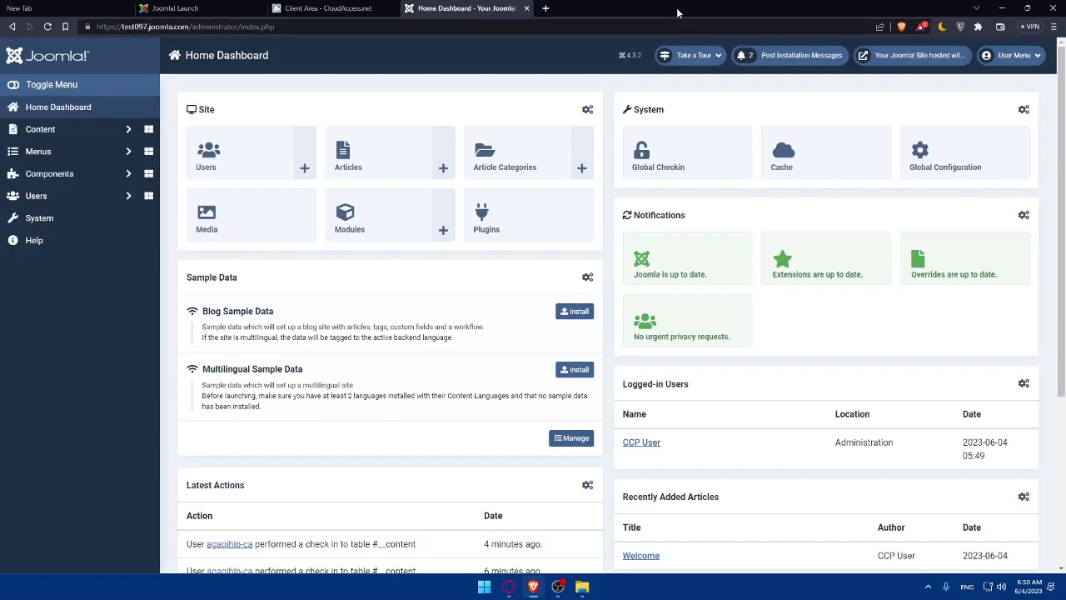
Step: Return to the client area, open the overview of all products, and look through it alongside the Joomla administration dashboard
{"action": "left_click", "coordinate": [337, 8]}
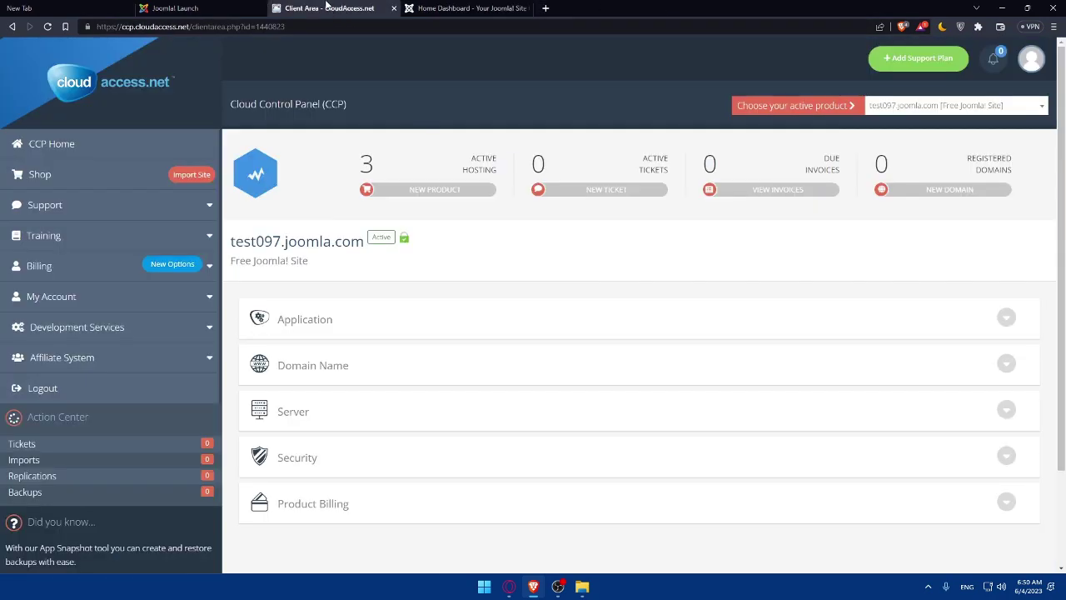
{"action": "left_click", "coordinate": [135, 149]}
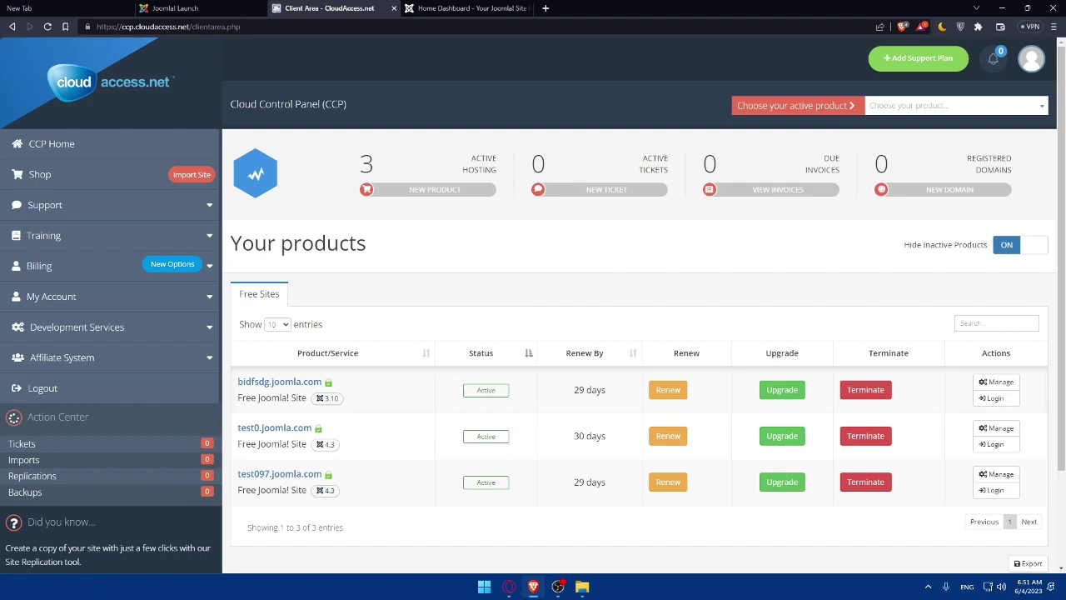
{"action": "left_click", "coordinate": [436, 12]}
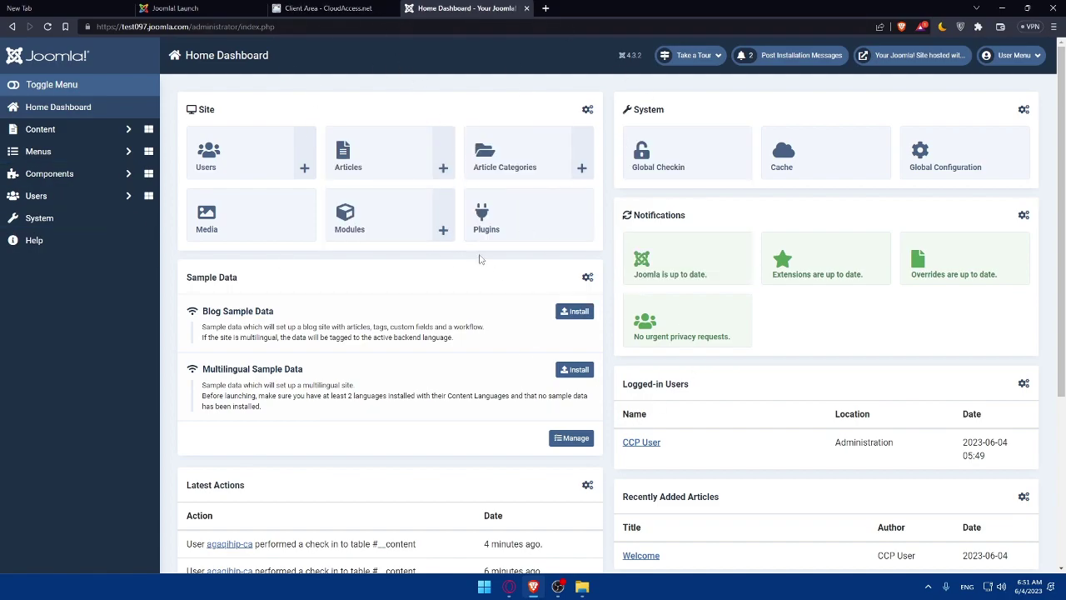
{"action": "key", "text": "ctrl+shift+Tab"}
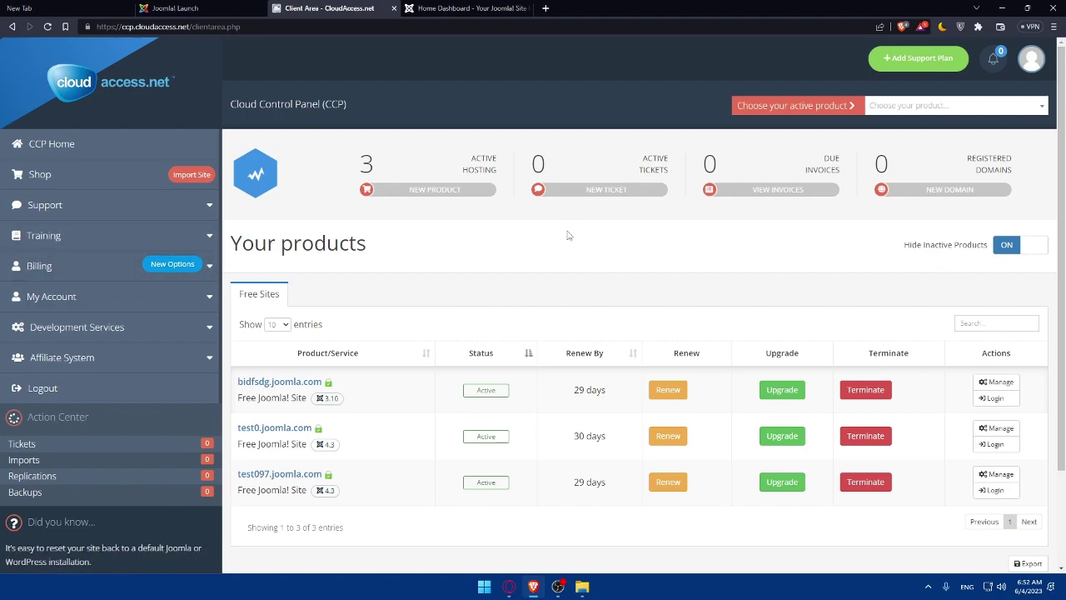
{"action": "scroll", "coordinate": [533, 264], "scroll_direction": "down", "scroll_amount": 1}
{"action": "scroll", "coordinate": [398, 265], "scroll_direction": "up", "scroll_amount": 1}
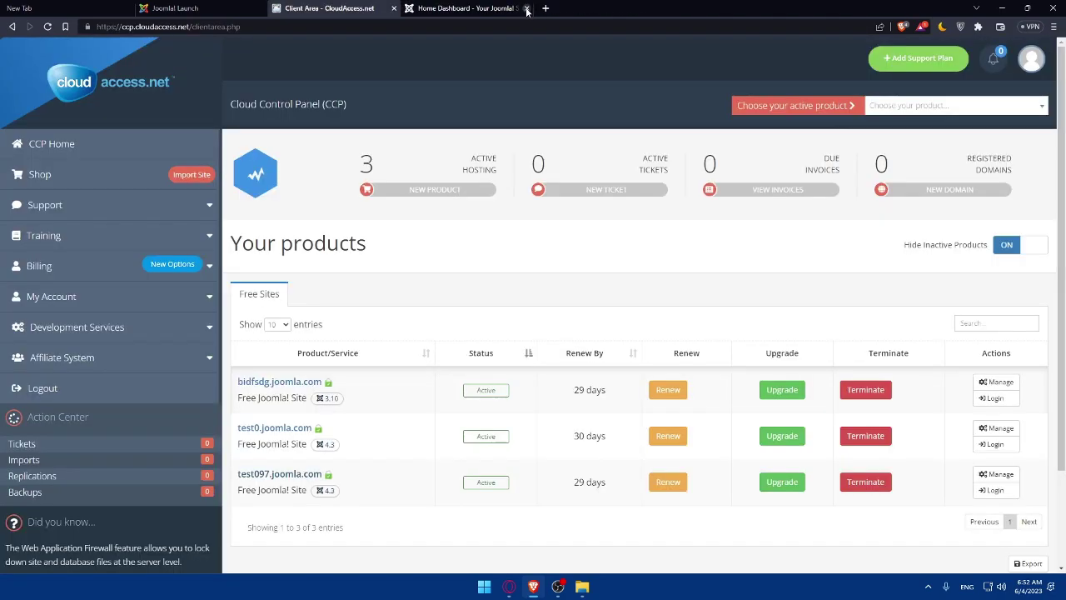
Step: Manage the test097.joomla.com site and expand its Domain Name options
{"action": "left_click", "coordinate": [1000, 475]}
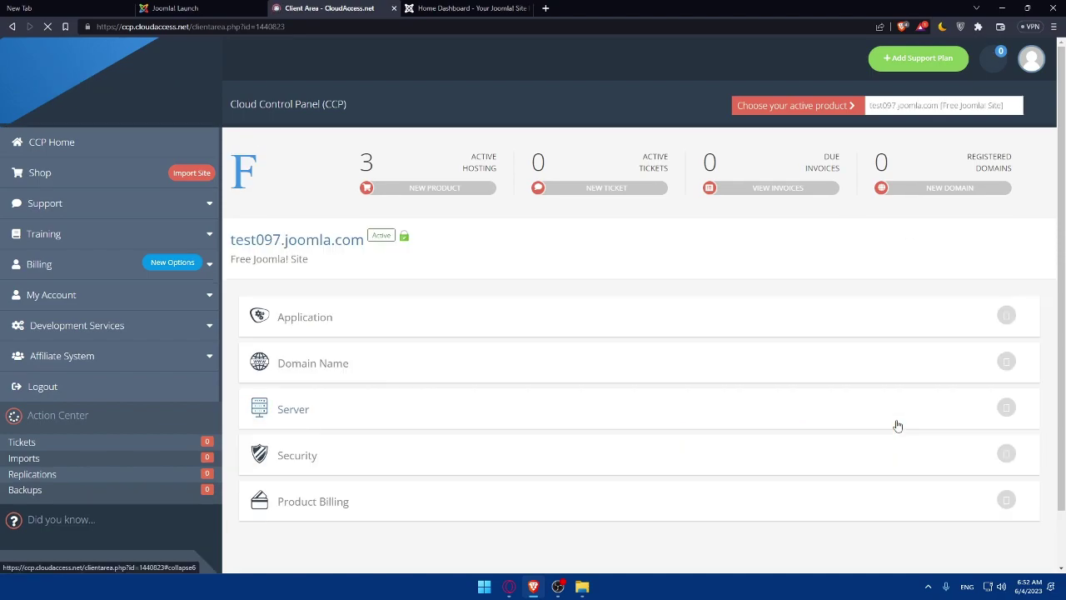
{"action": "scroll", "coordinate": [633, 366], "scroll_direction": "down", "scroll_amount": 1}
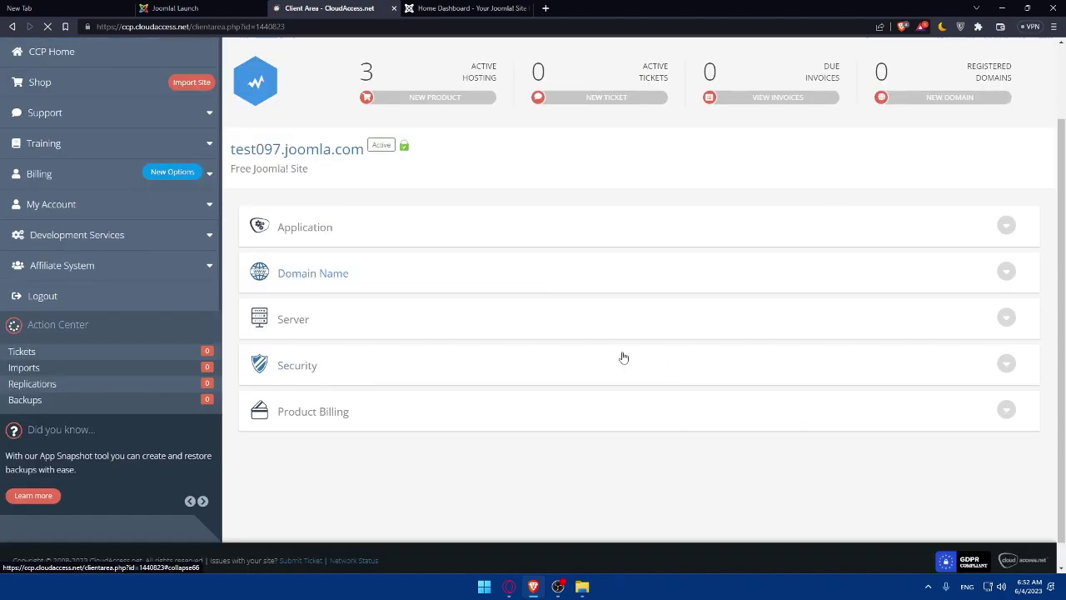
{"action": "left_click", "coordinate": [1007, 271]}
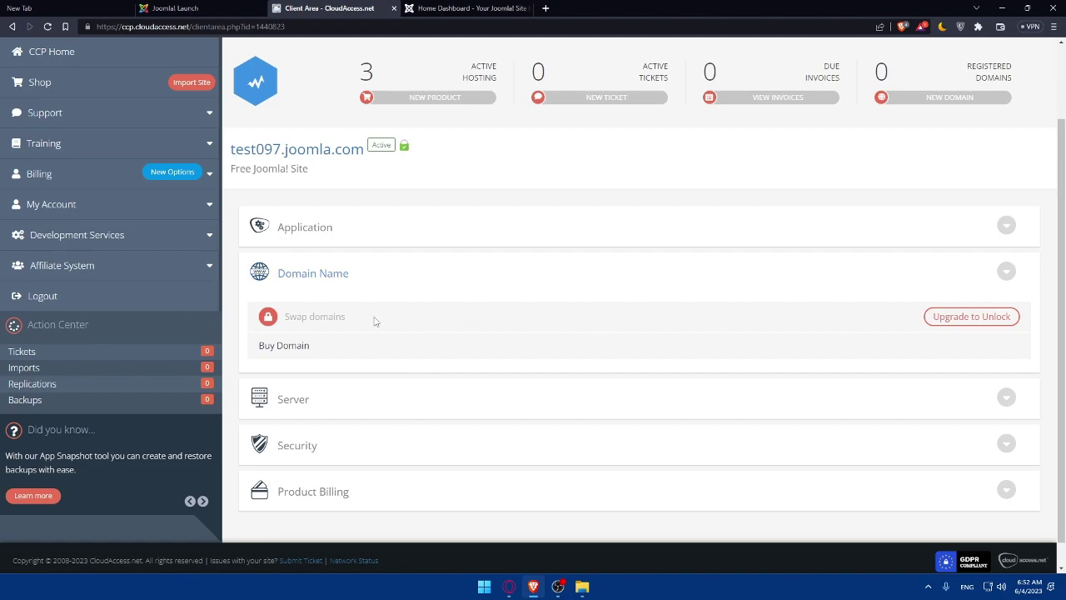
Step: Open the locked Swap domains feature, examine the Monthly and Annual Plan upgrade prices, and go back to the site's Domain Name options
{"action": "left_click", "coordinate": [337, 319]}
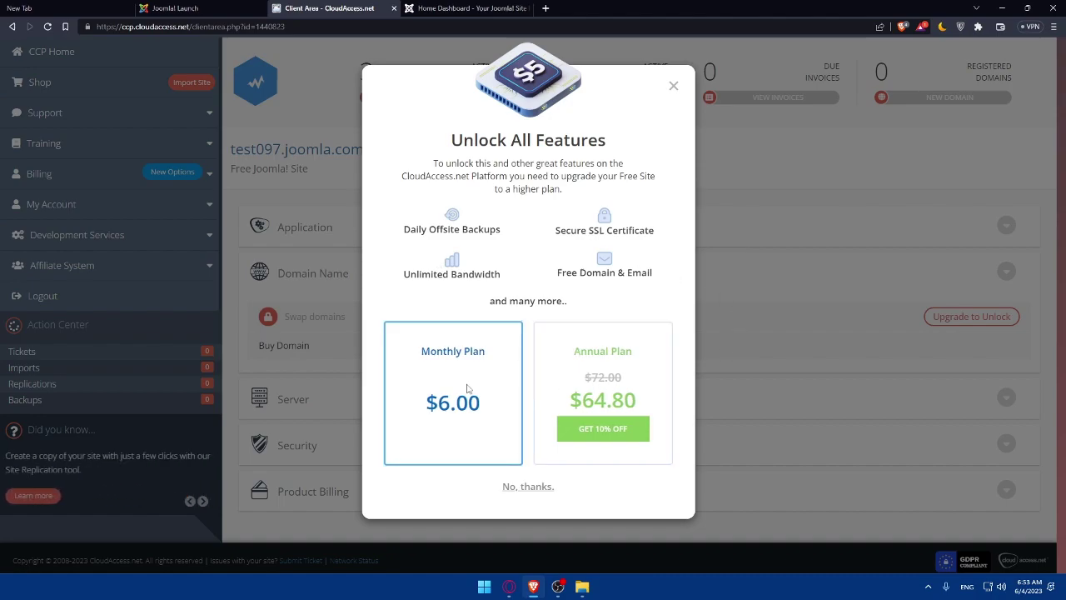
{"action": "left_click_drag", "start_coordinate": [424, 402], "coordinate": [483, 402]}
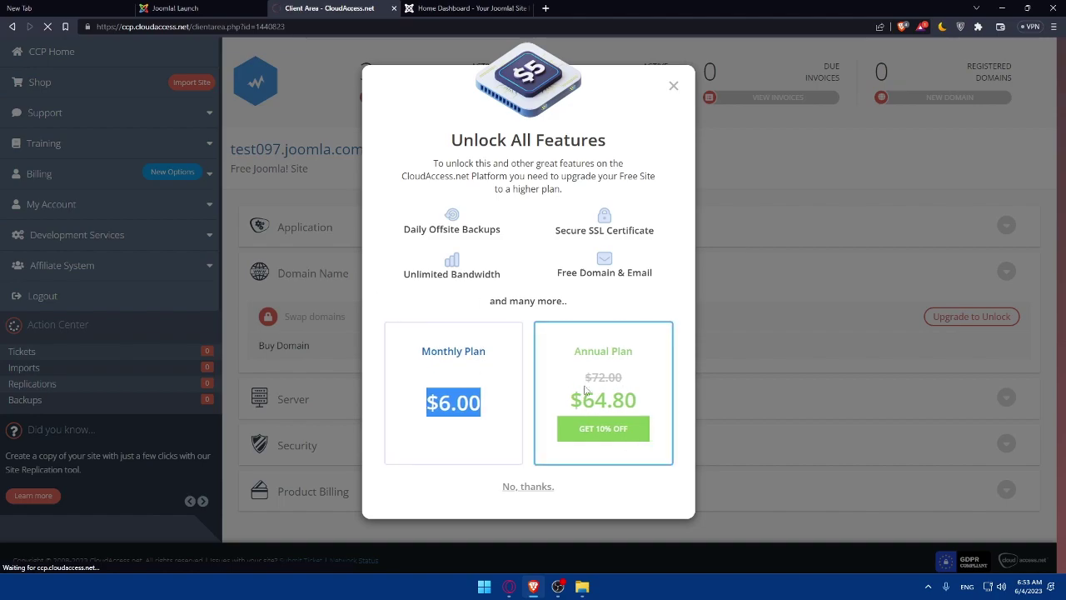
{"action": "left_click_drag", "start_coordinate": [573, 401], "coordinate": [657, 408]}
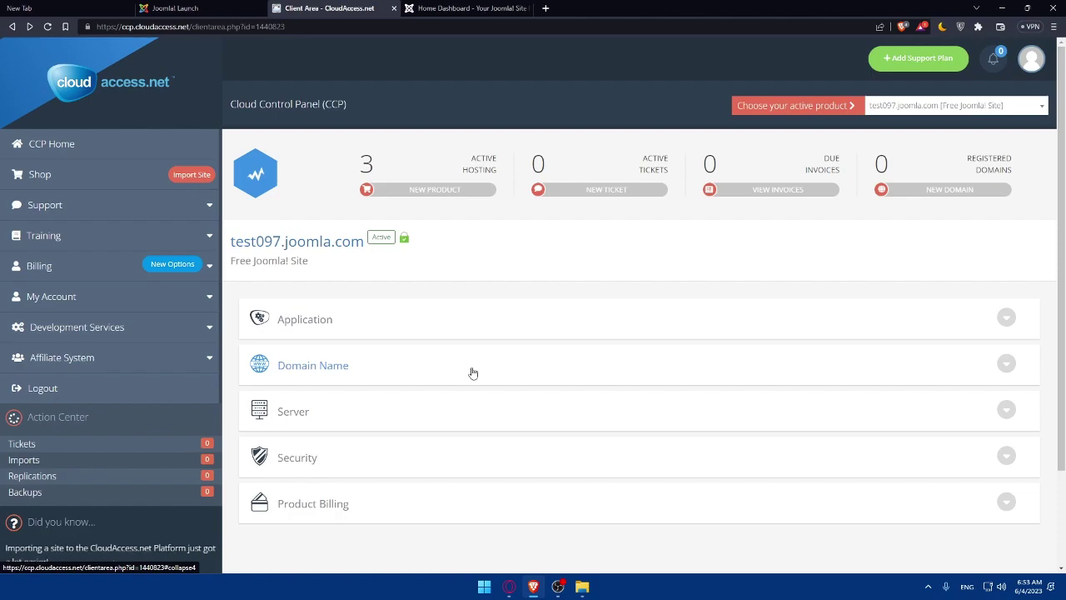
{"action": "left_click", "coordinate": [984, 370]}
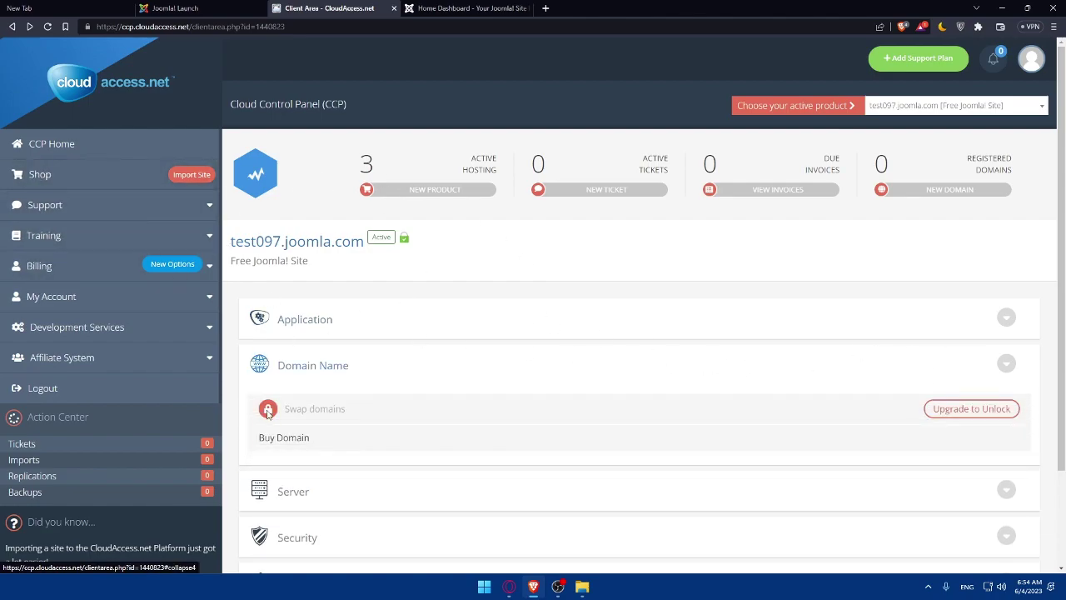
Step: Return to the product overview, open the management page of test097.joomla.com again and expand its Domain Name section
{"action": "left_click", "coordinate": [80, 145]}
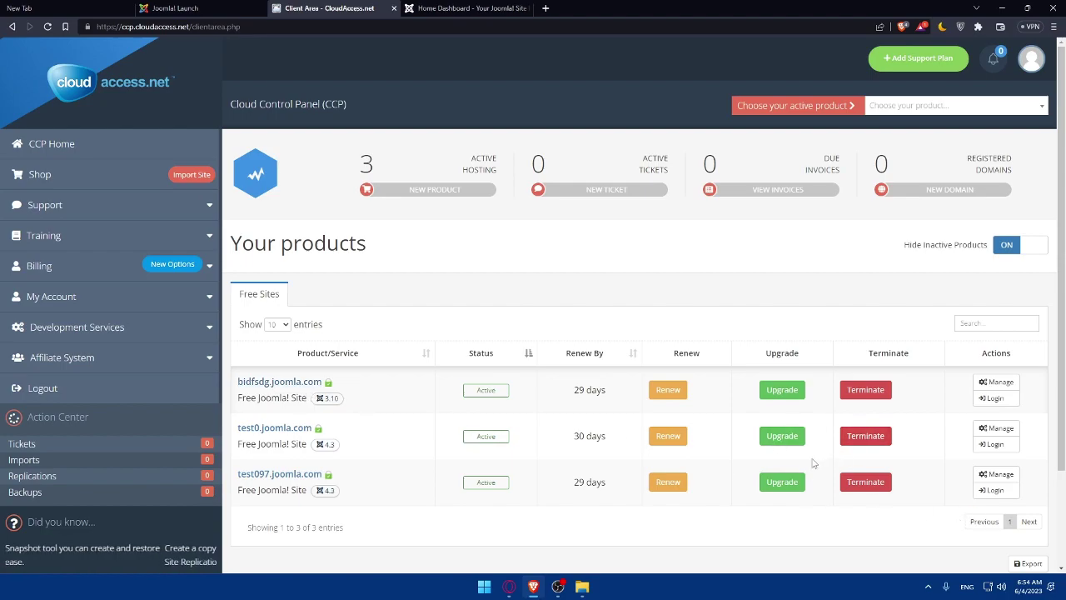
{"action": "left_click", "coordinate": [1008, 480]}
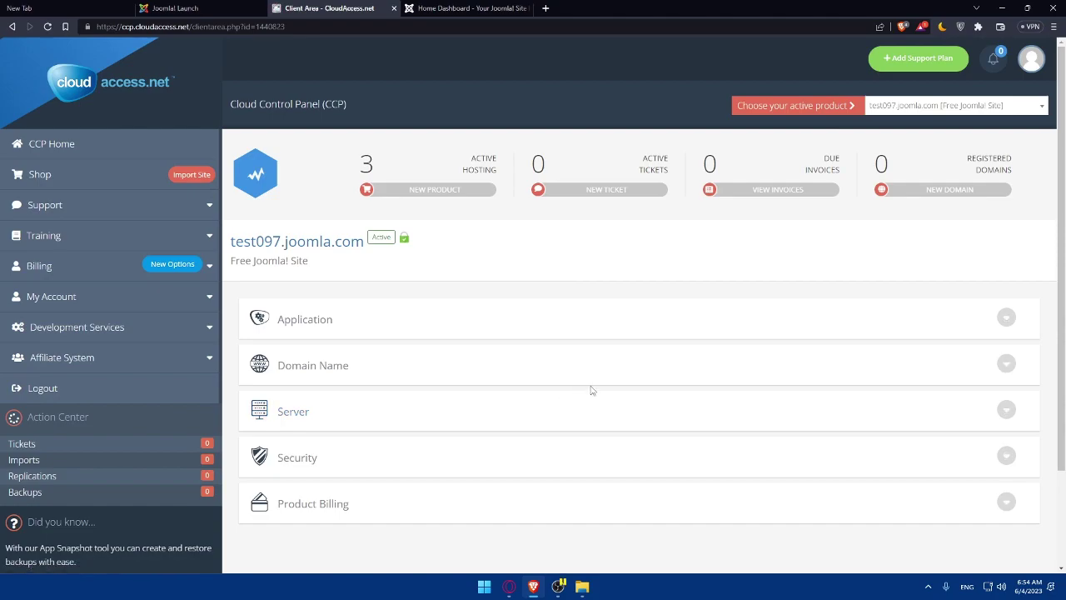
{"action": "scroll", "coordinate": [820, 334], "scroll_direction": "down", "scroll_amount": 1}
{"action": "left_click", "coordinate": [997, 272]}
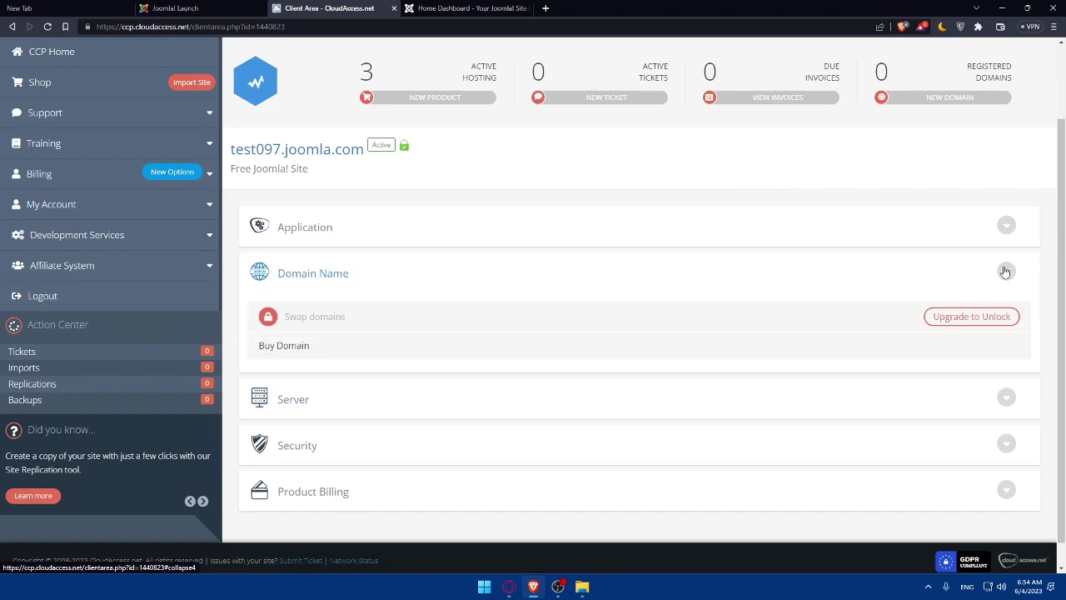